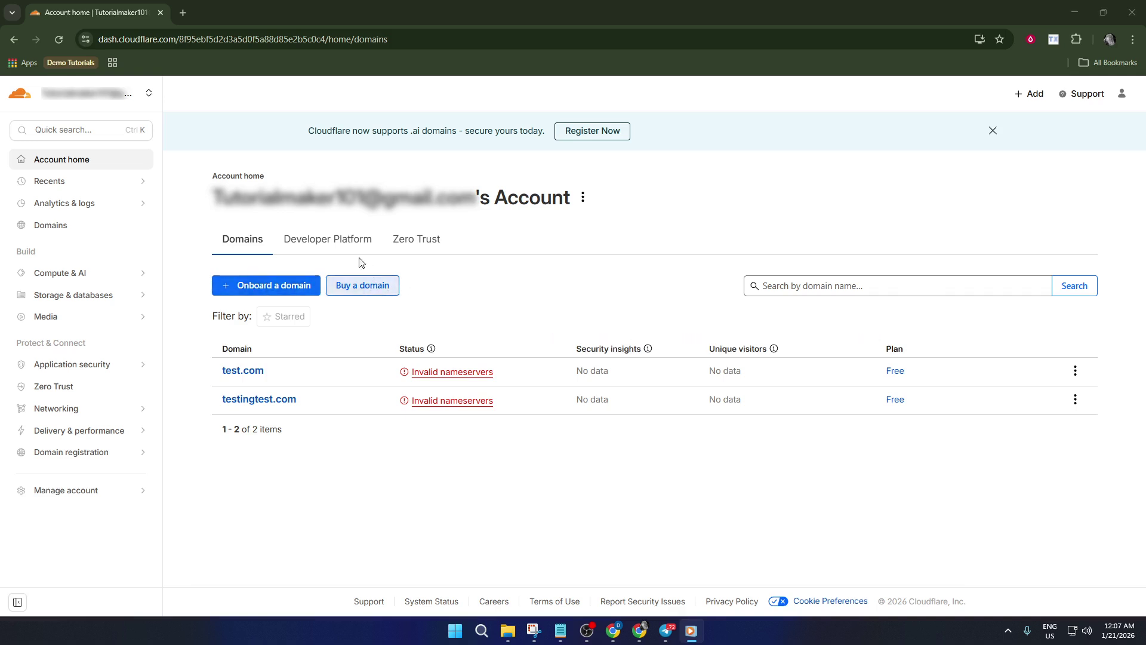
Onboard the existing domain testtutorials.com with the quick DNS record scan, keeping the default AI crawler settings
{"action": "left_click", "coordinate": [272, 287]}
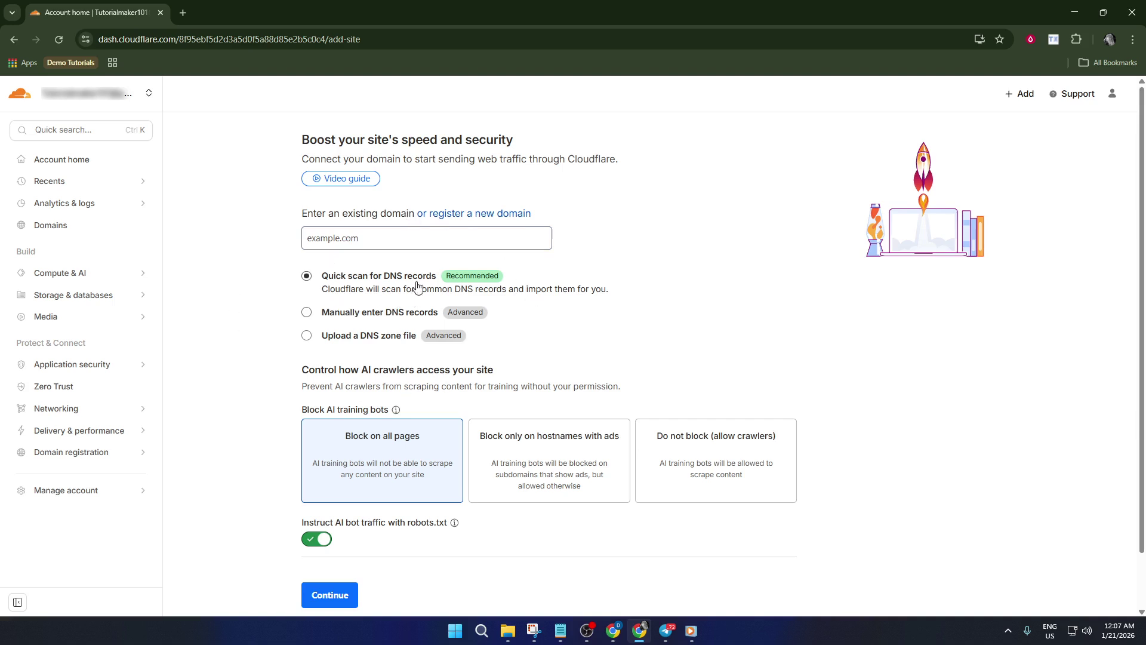
{"action": "scroll", "coordinate": [391, 224], "scroll_direction": "down", "scroll_amount": 1}
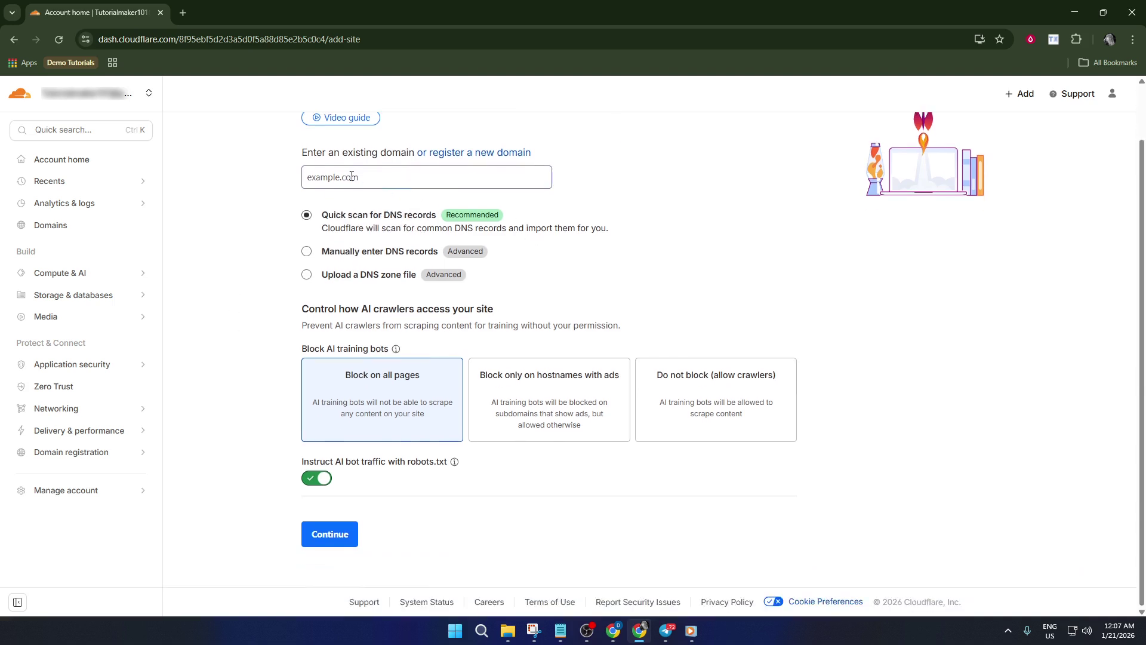
{"action": "left_click", "coordinate": [376, 179]}
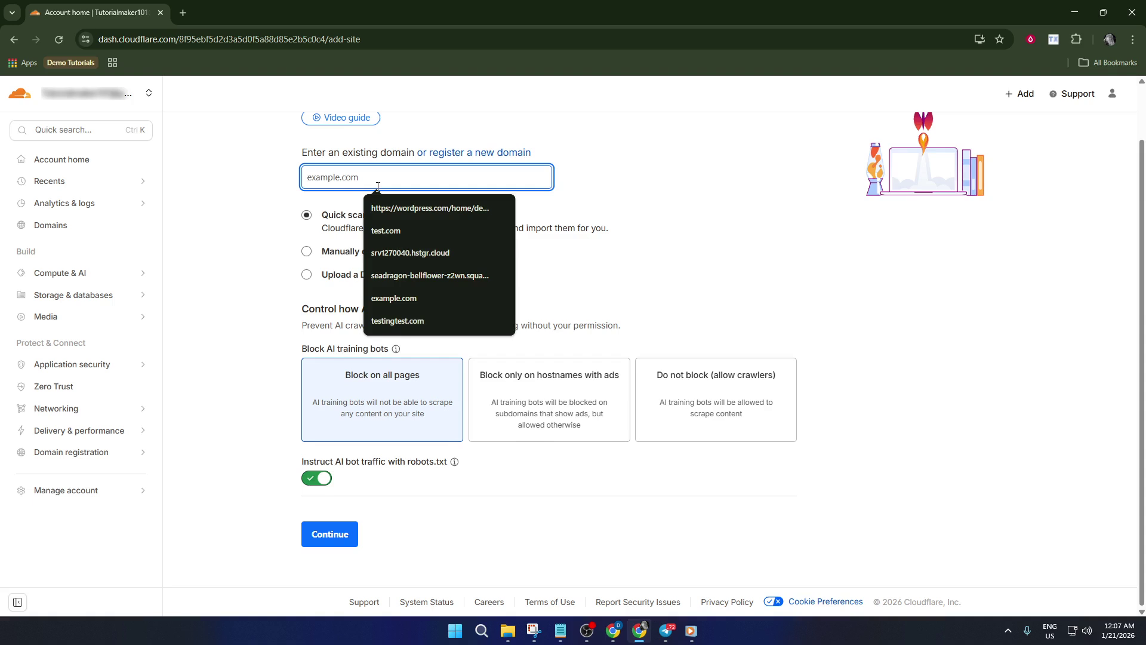
{"action": "type", "text": "test"}
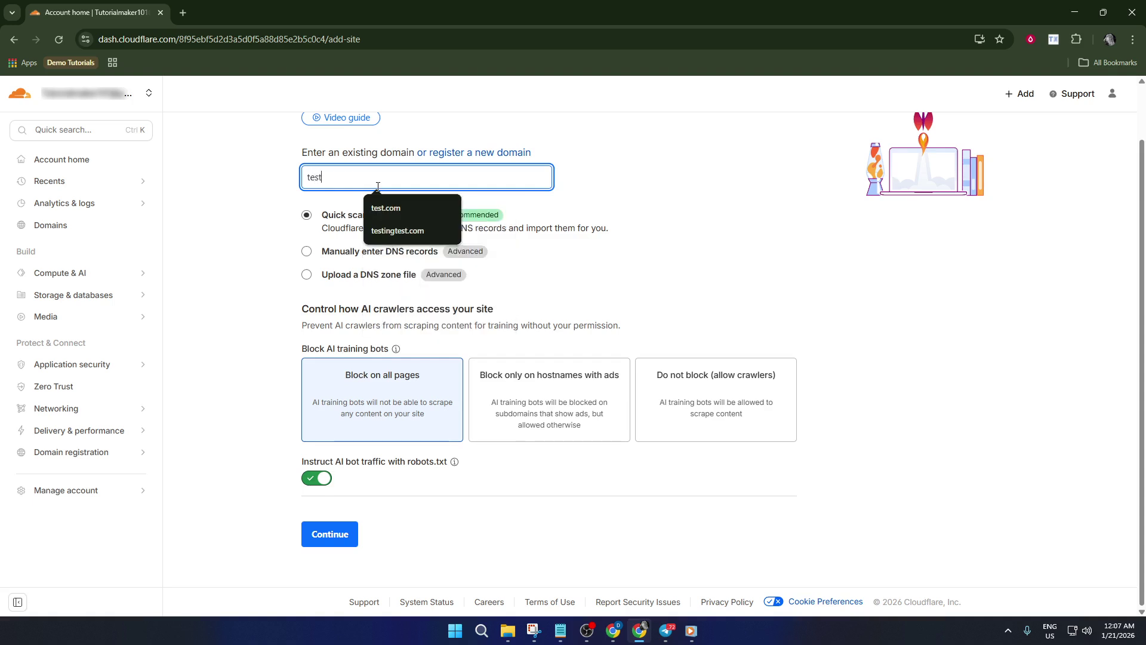
{"action": "type", "text": "test"}
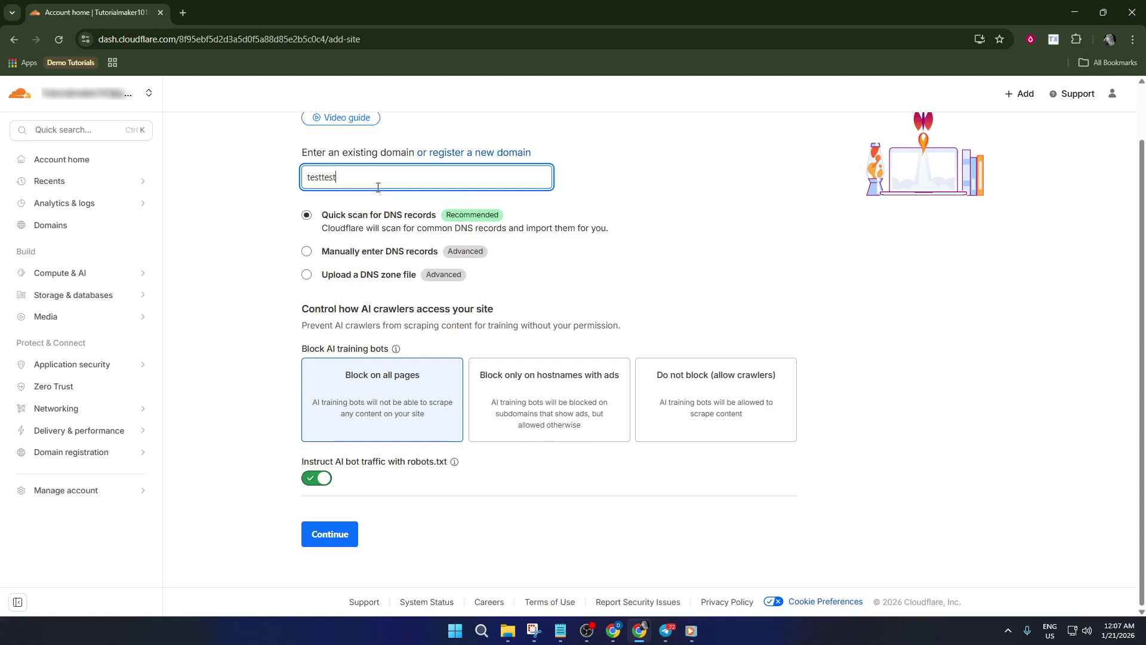
{"action": "key", "text": "BackSpace"}
{"action": "key", "text": "BackSpace"}
{"action": "key", "text": "BackSpace"}
{"action": "key", "text": "BackSpace"}
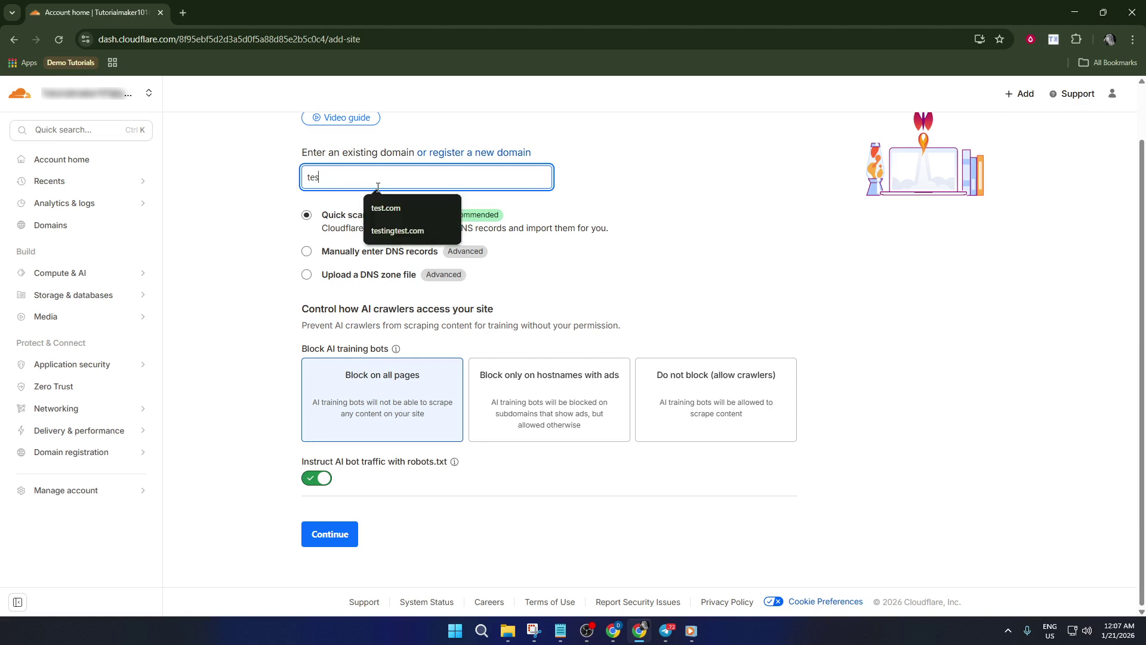
{"action": "key", "text": "BackSpace"}
{"action": "key", "text": "BackSpace"}
{"action": "type", "text": "testtuto"}
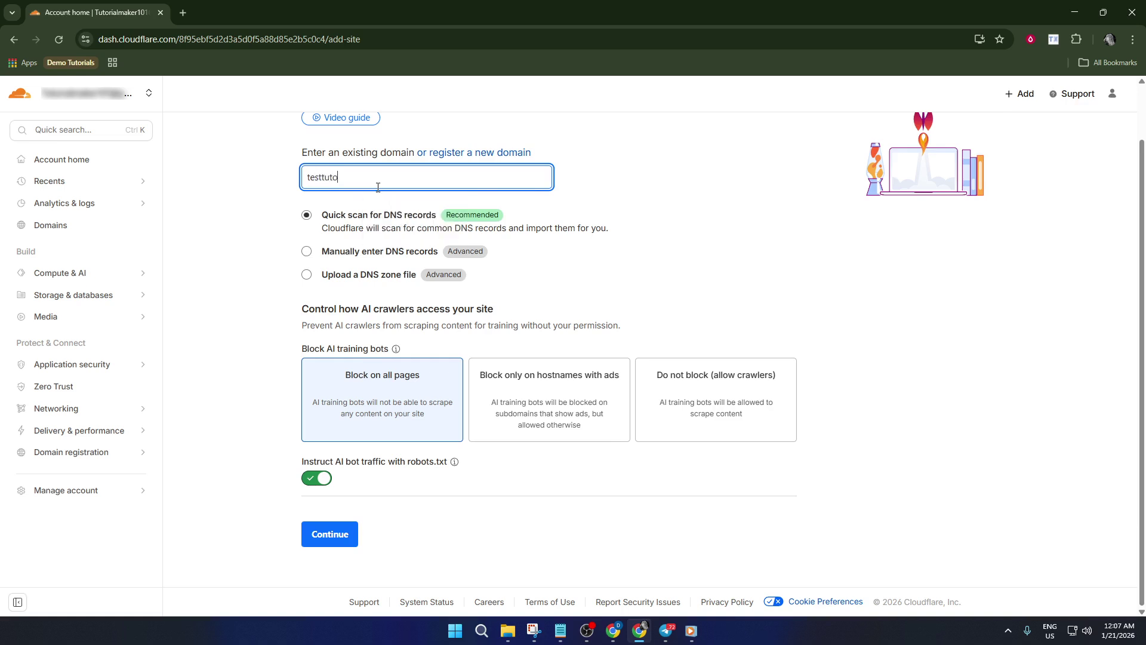
{"action": "type", "text": "rials.com"}
{"action": "left_click", "coordinate": [329, 534]}
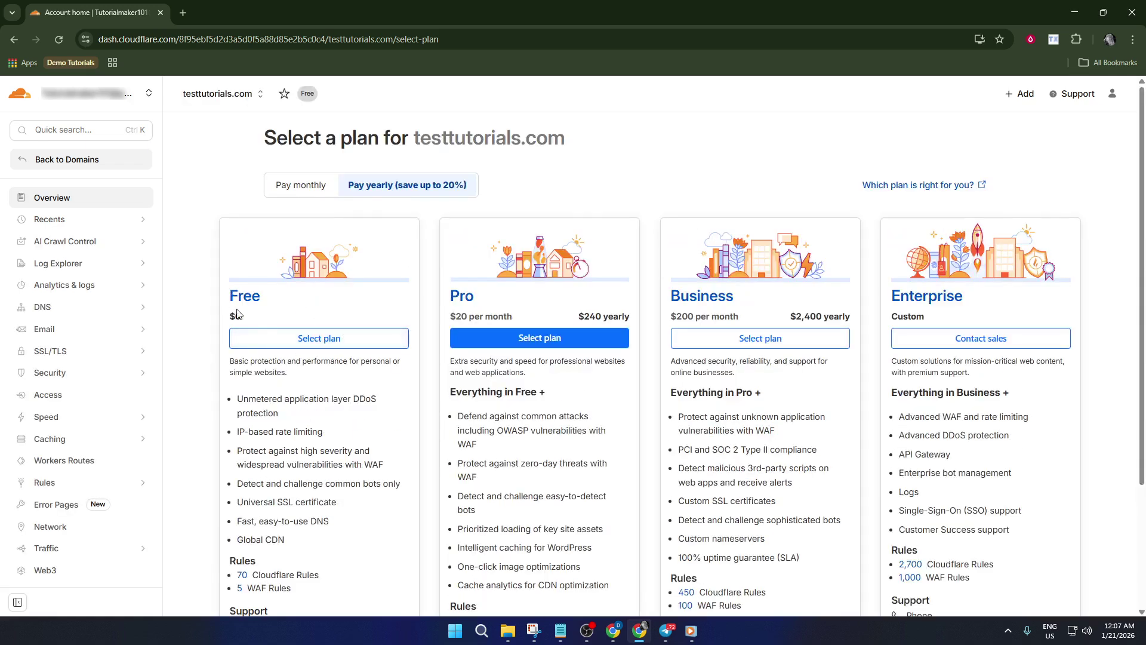
Choose the Free plan for testtutorials.com, review the imported DNS records and continue to activation
{"action": "scroll", "coordinate": [277, 305], "scroll_direction": "down", "scroll_amount": 2}
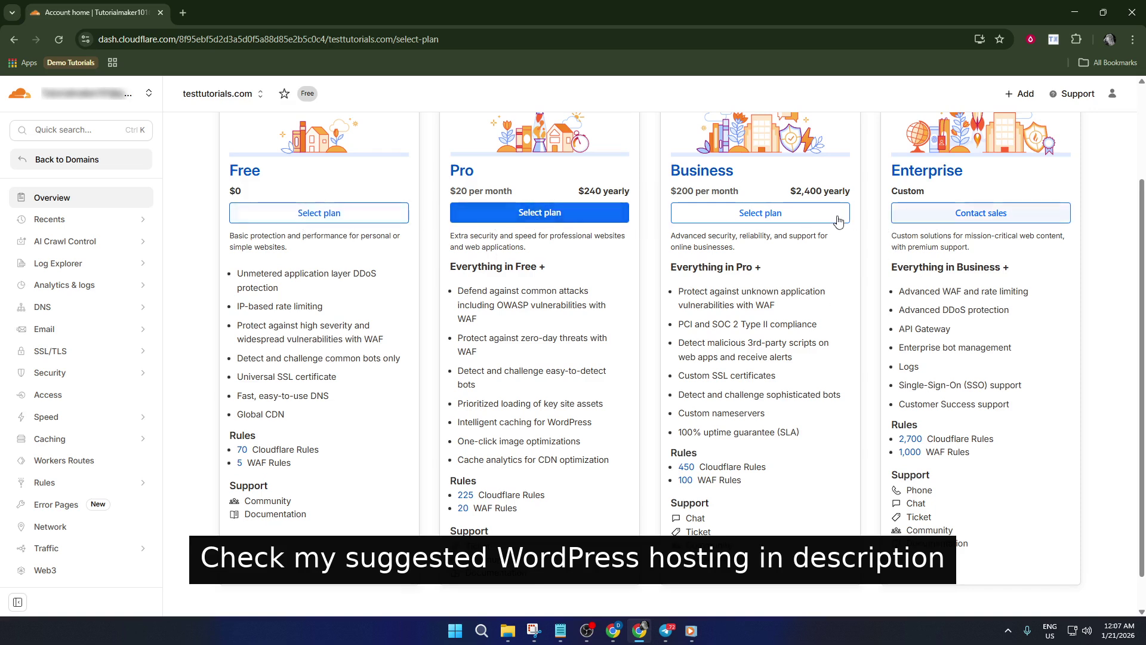
{"action": "left_click", "coordinate": [304, 214]}
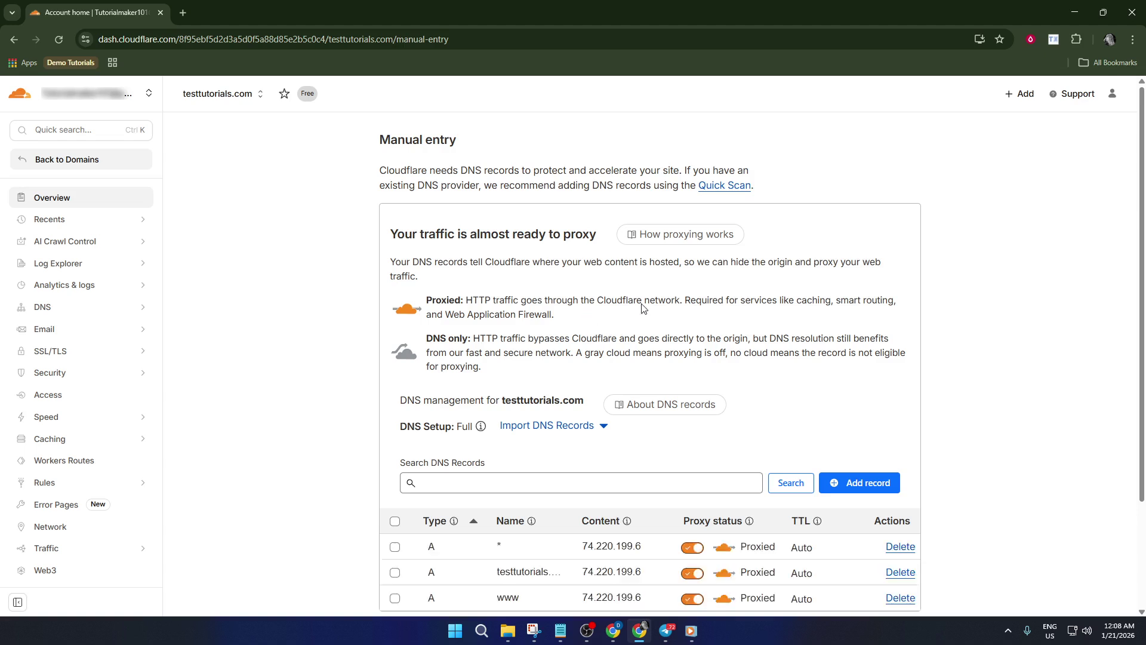
{"action": "scroll", "coordinate": [615, 348], "scroll_direction": "down", "scroll_amount": 3}
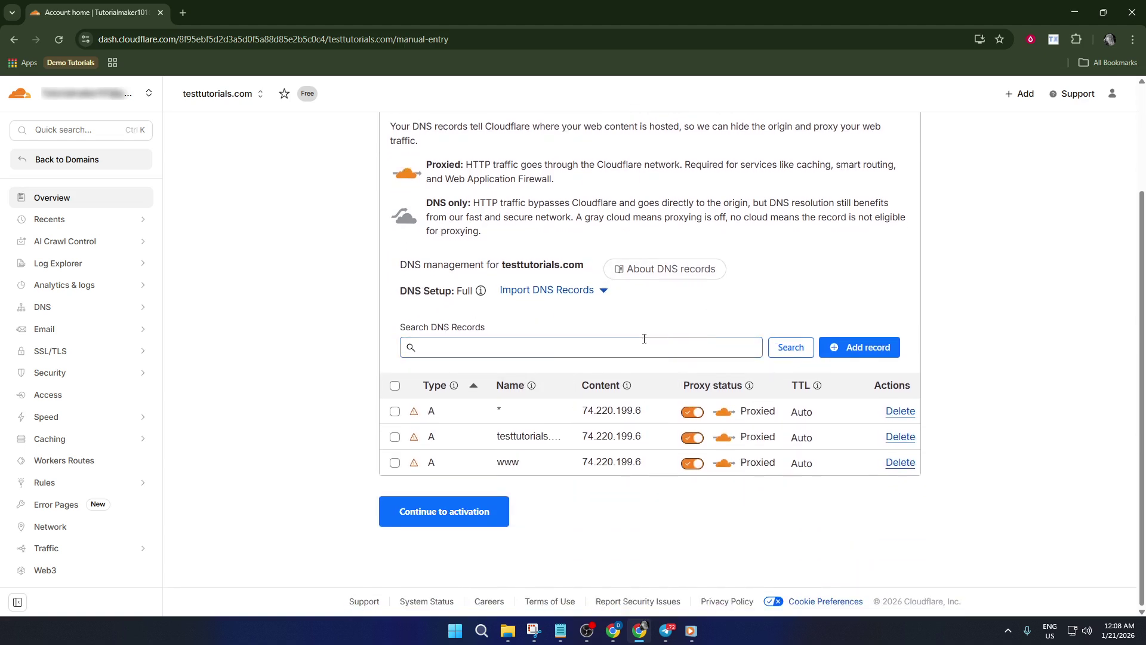
{"action": "scroll", "coordinate": [630, 413], "scroll_direction": "up", "scroll_amount": 2}
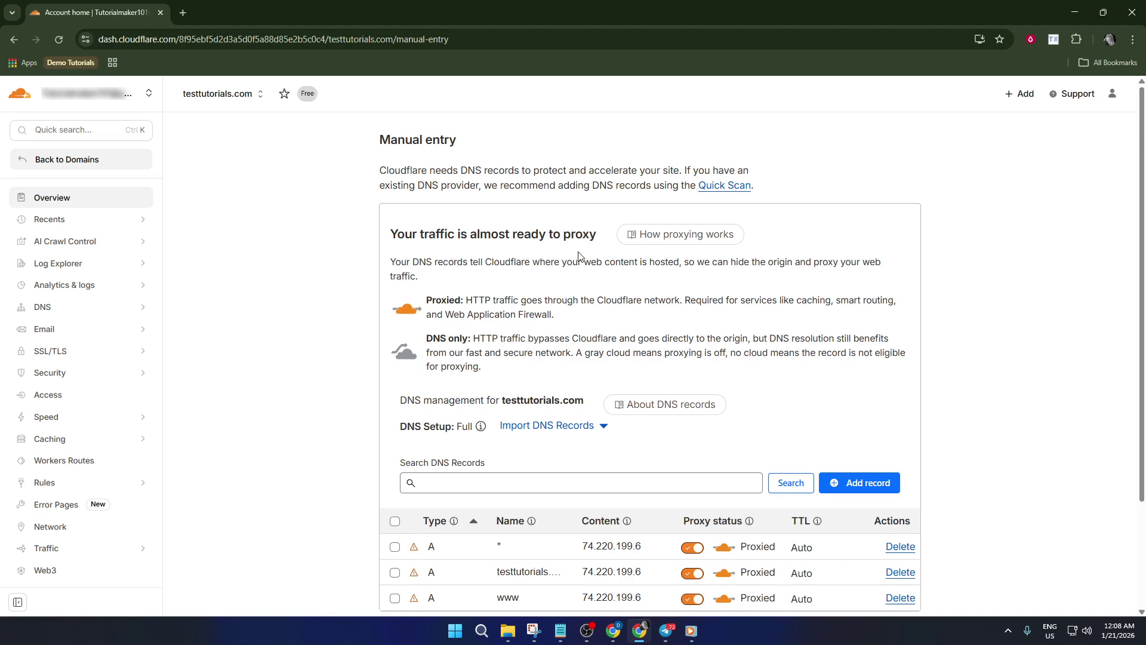
{"action": "scroll", "coordinate": [592, 297], "scroll_direction": "down", "scroll_amount": 1}
{"action": "scroll", "coordinate": [592, 297], "scroll_direction": "down", "scroll_amount": 2}
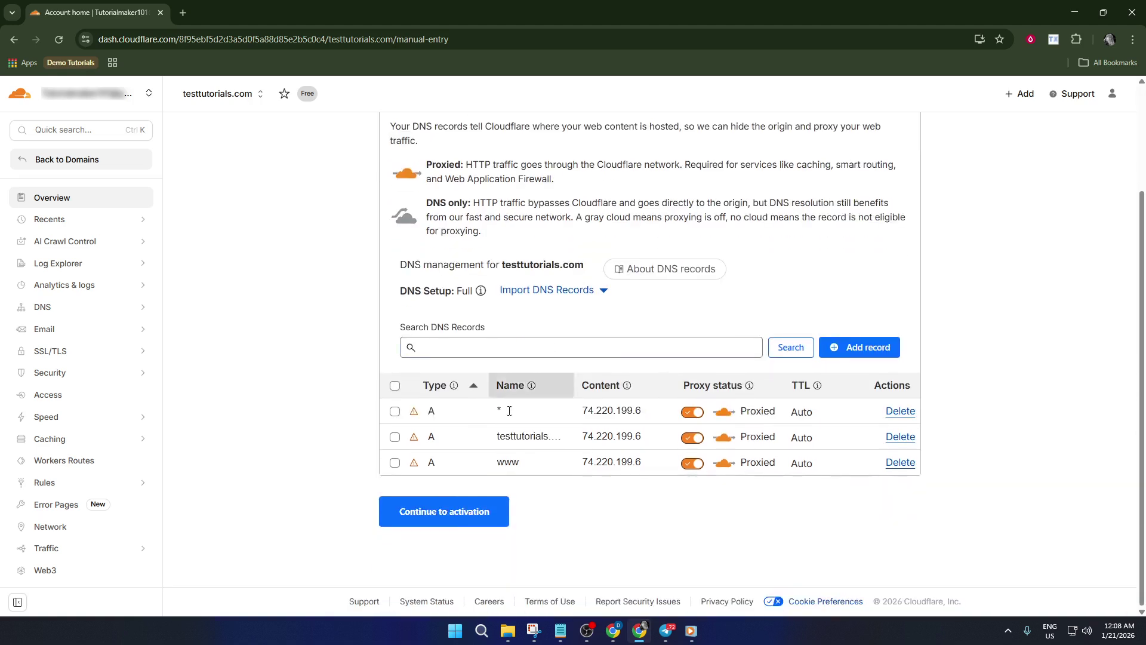
{"action": "left_click", "coordinate": [452, 515]}
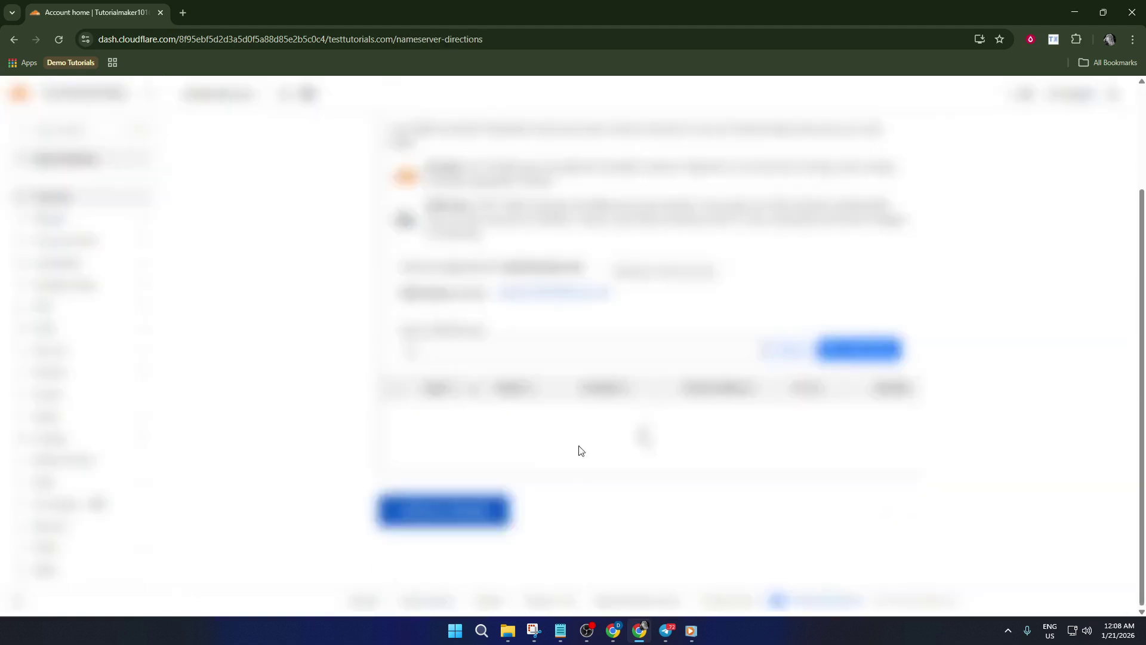
Examine the nameserver instructions, including the two assigned Cloudflare nameservers, the old ones to delete and the DNSSEC recommendation
{"action": "scroll", "coordinate": [538, 442], "scroll_direction": "down", "scroll_amount": 2}
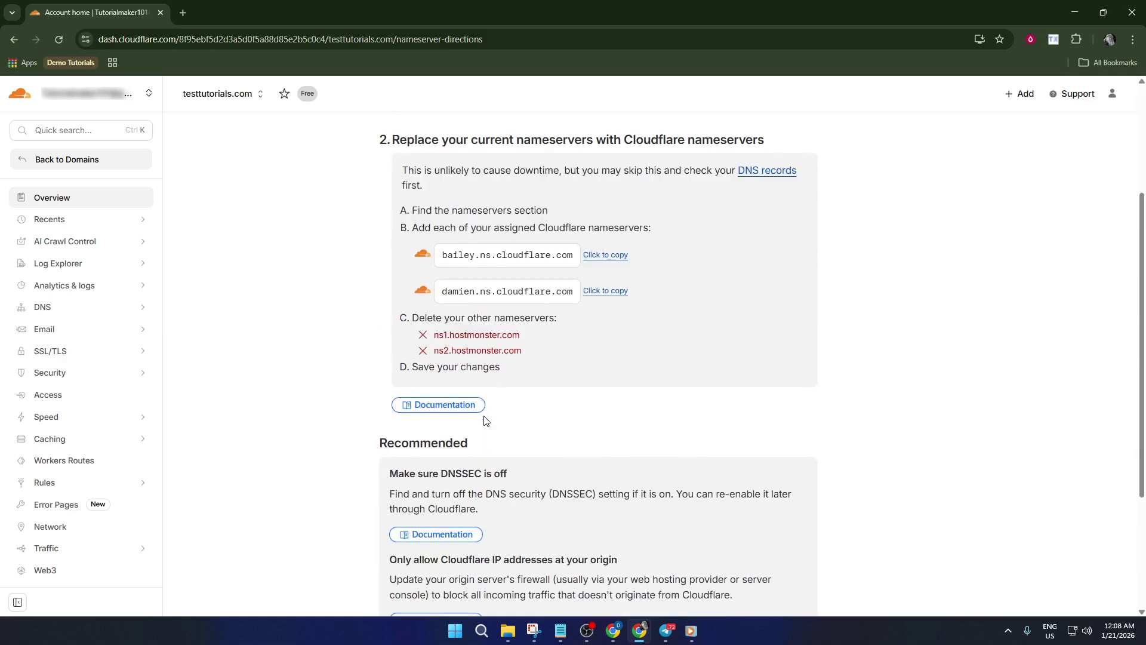
{"action": "scroll", "coordinate": [496, 413], "scroll_direction": "down", "scroll_amount": 4}
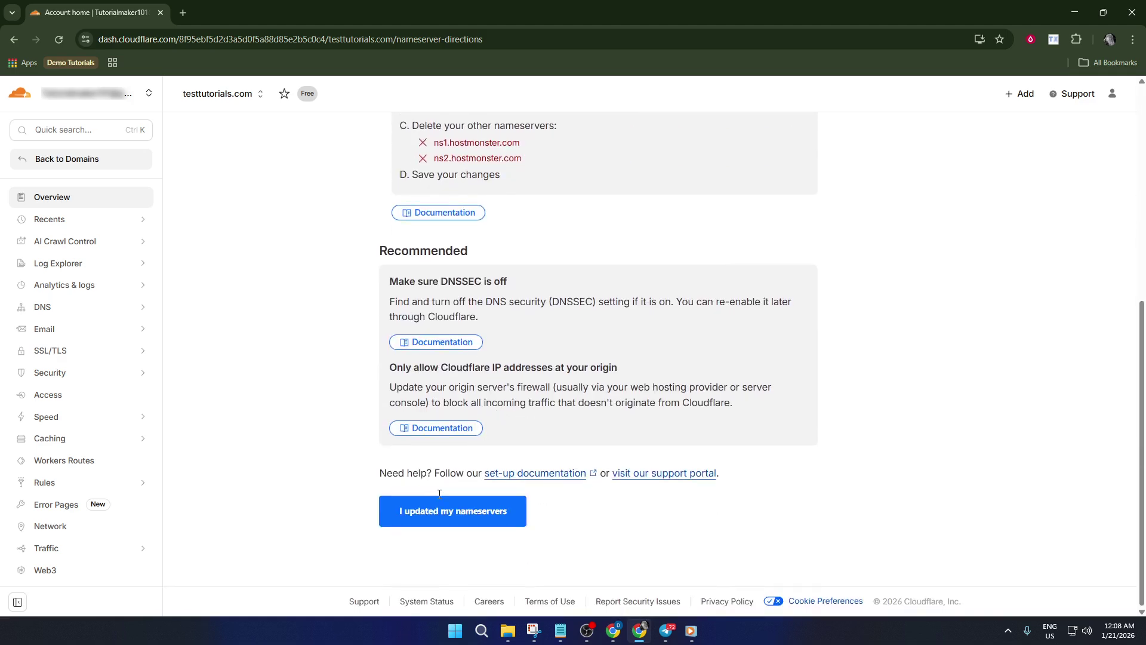
{"action": "scroll", "coordinate": [495, 514], "scroll_direction": "up", "scroll_amount": 6}
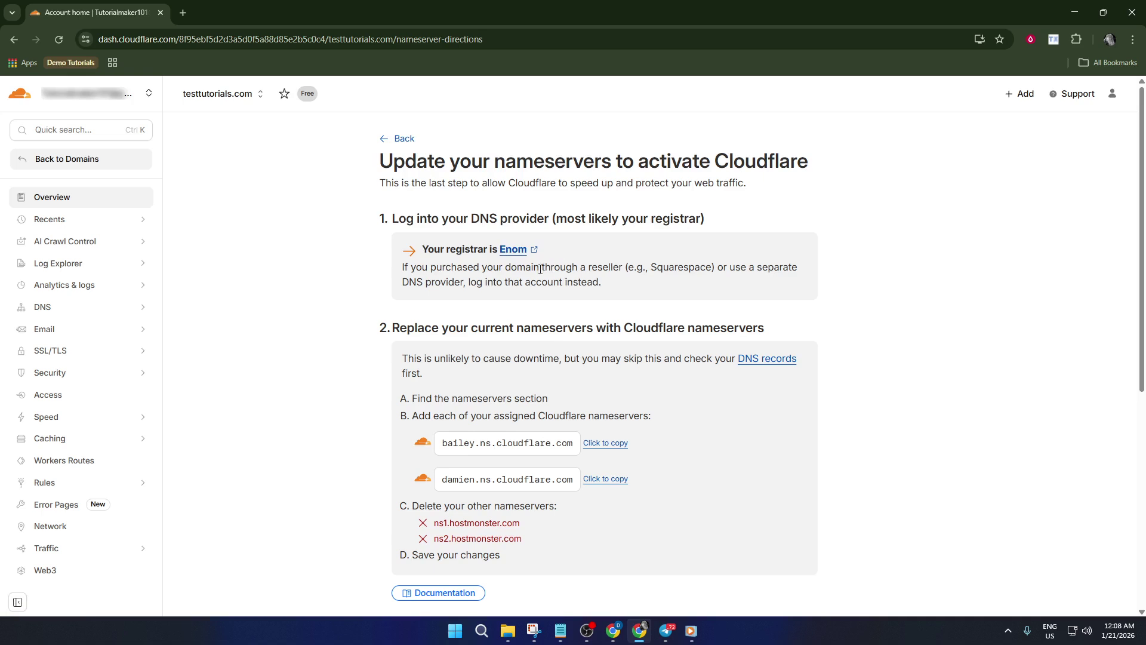
{"action": "scroll", "coordinate": [540, 270], "scroll_direction": "down", "scroll_amount": 1}
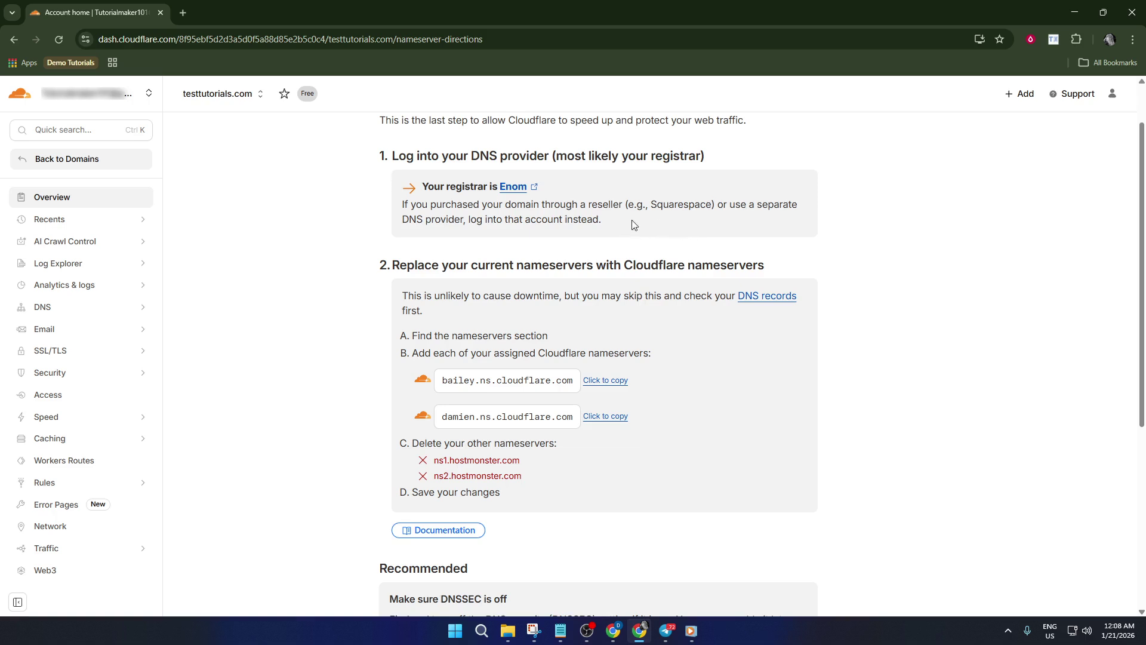
{"action": "scroll", "coordinate": [525, 226], "scroll_direction": "down", "scroll_amount": 1}
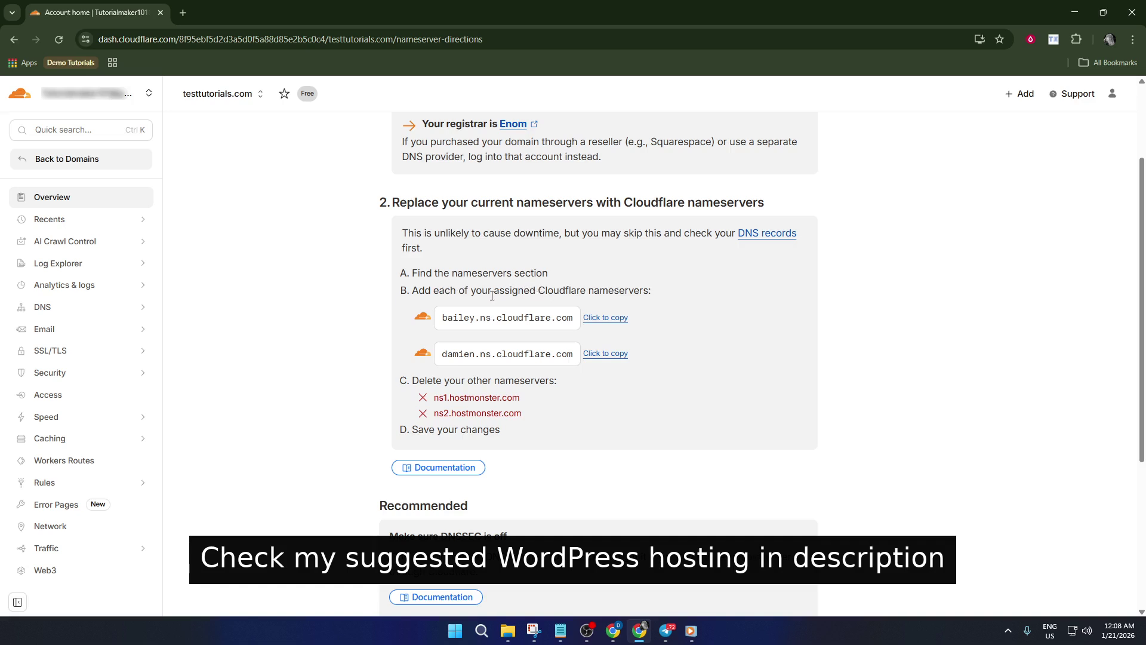
{"action": "scroll", "coordinate": [541, 304], "scroll_direction": "down", "scroll_amount": 1}
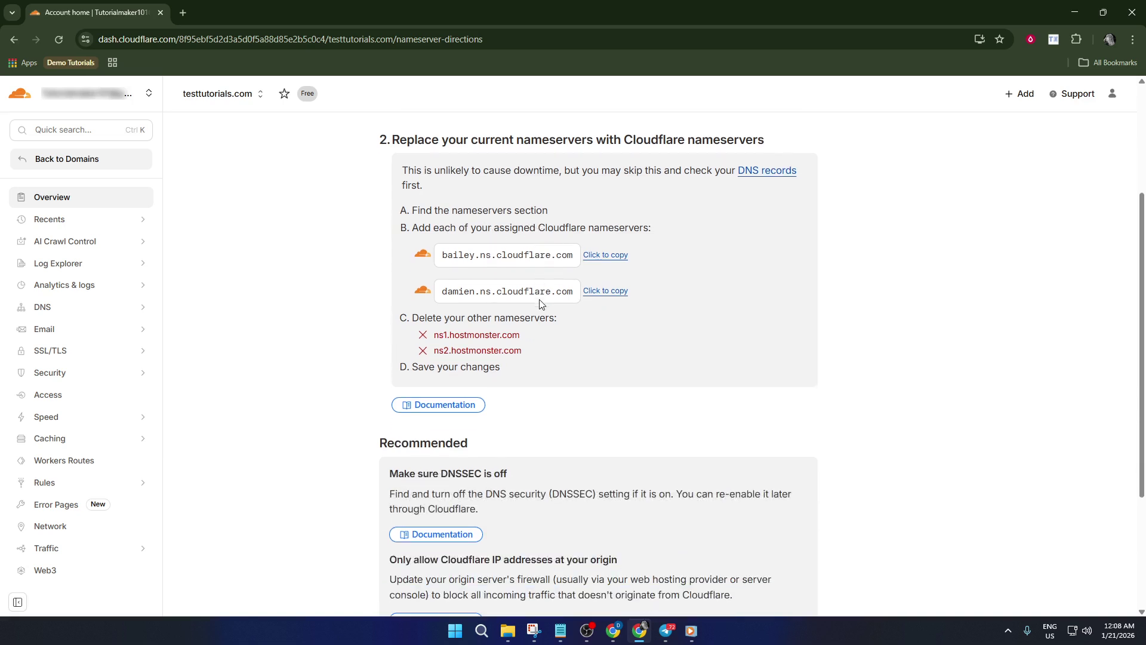
{"action": "triple_click", "coordinate": [462, 259]}
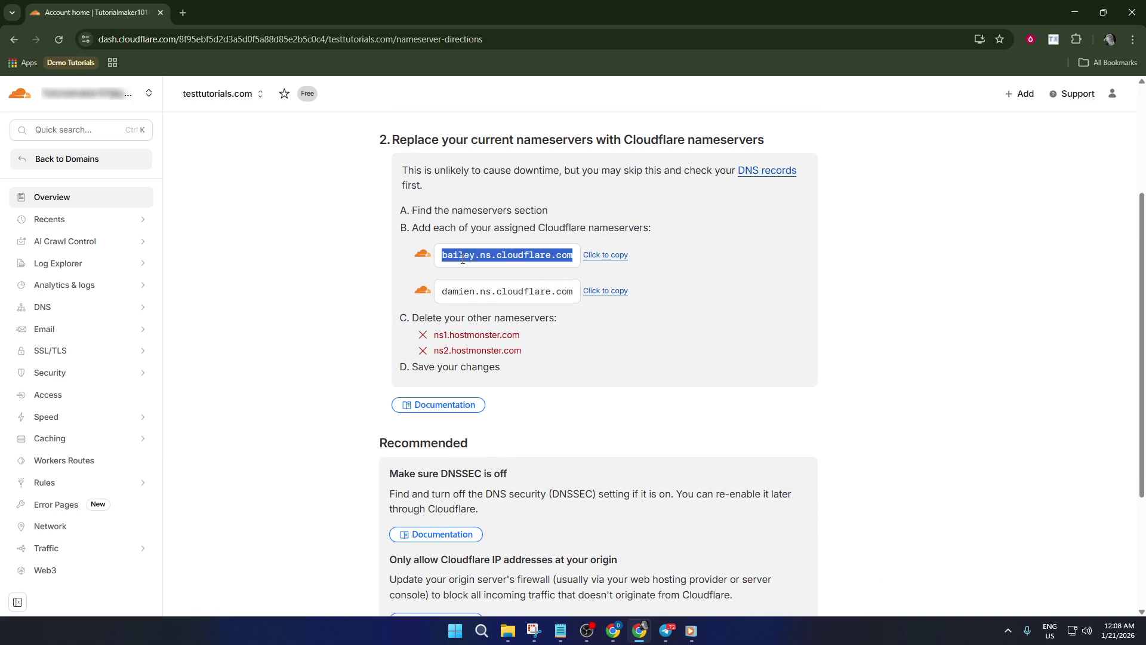
{"action": "triple_click", "coordinate": [497, 286]}
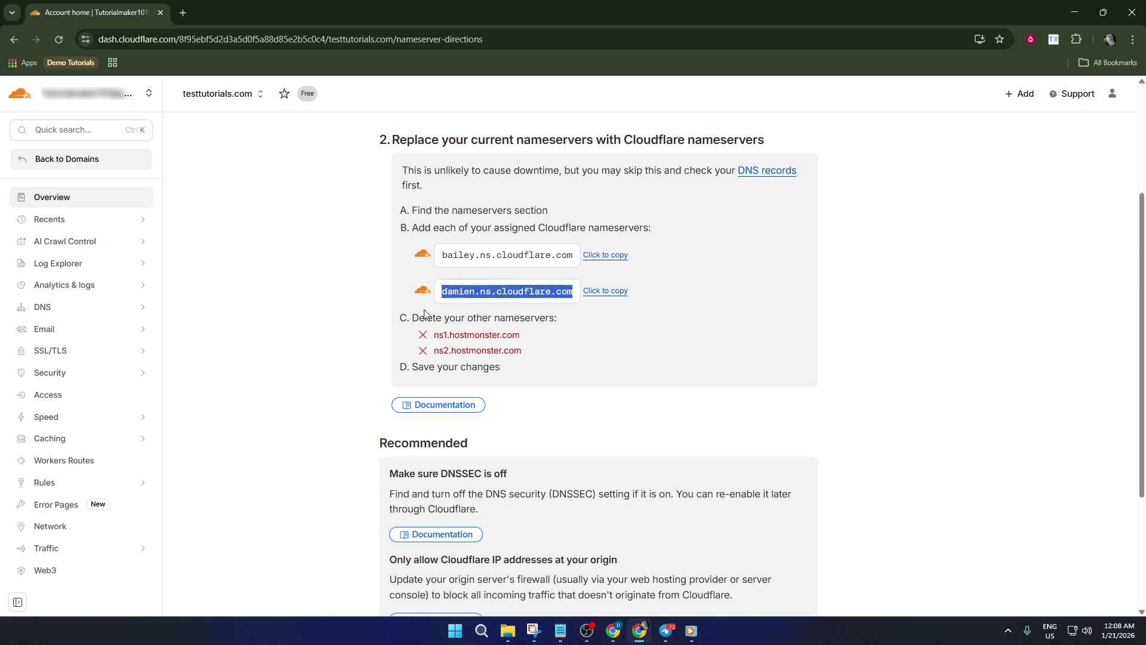
{"action": "left_click", "coordinate": [561, 350]}
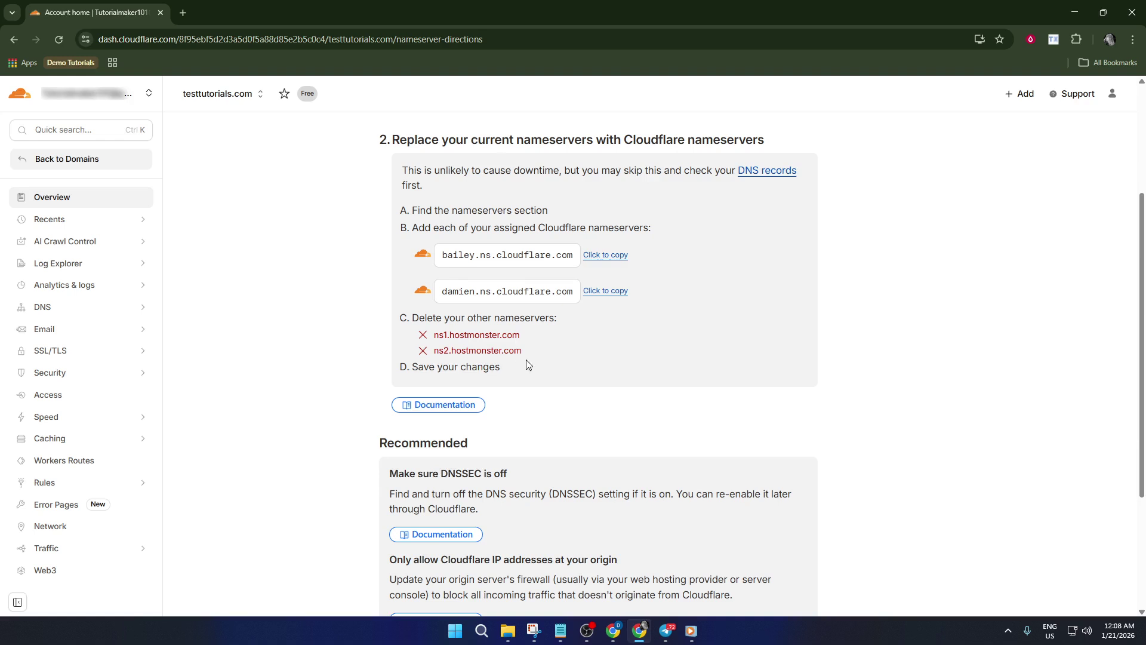
{"action": "scroll", "coordinate": [528, 364], "scroll_direction": "down", "scroll_amount": 2}
{"action": "scroll", "coordinate": [537, 361], "scroll_direction": "up", "scroll_amount": 2}
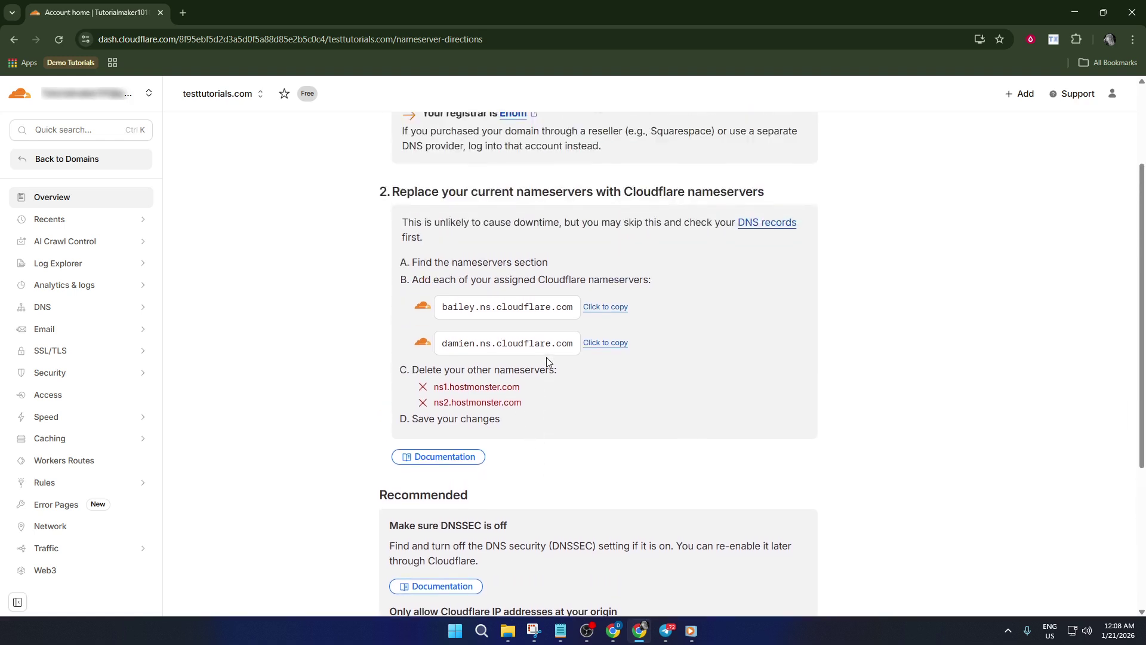
{"action": "scroll", "coordinate": [545, 364], "scroll_direction": "down", "scroll_amount": 3}
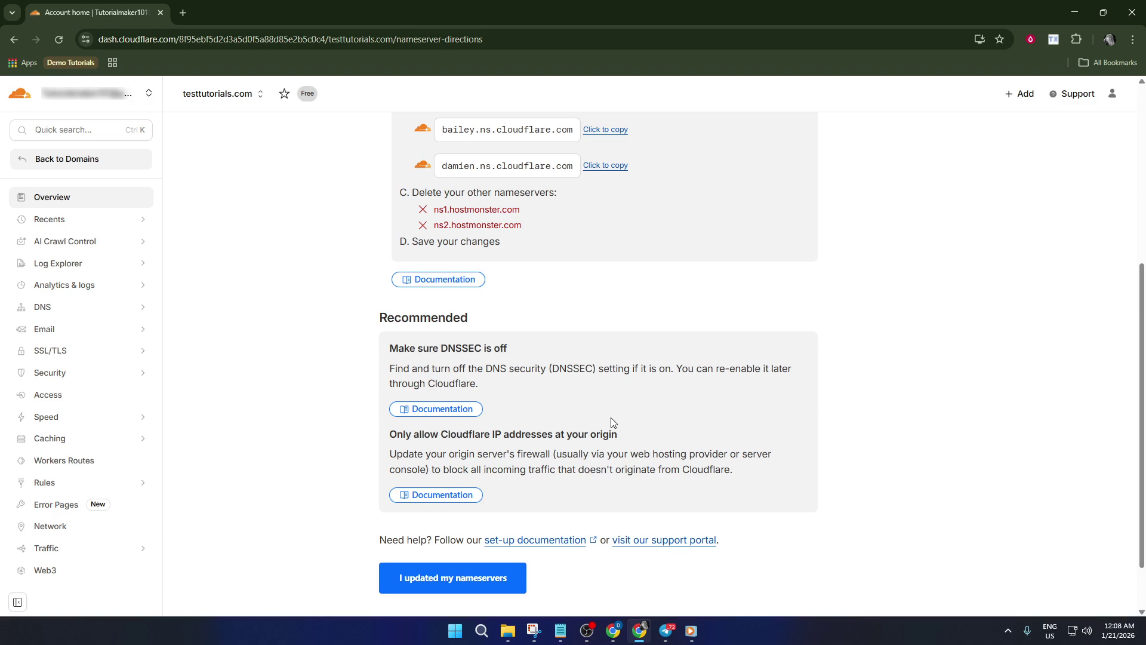
{"action": "scroll", "coordinate": [613, 425], "scroll_direction": "up", "scroll_amount": 3}
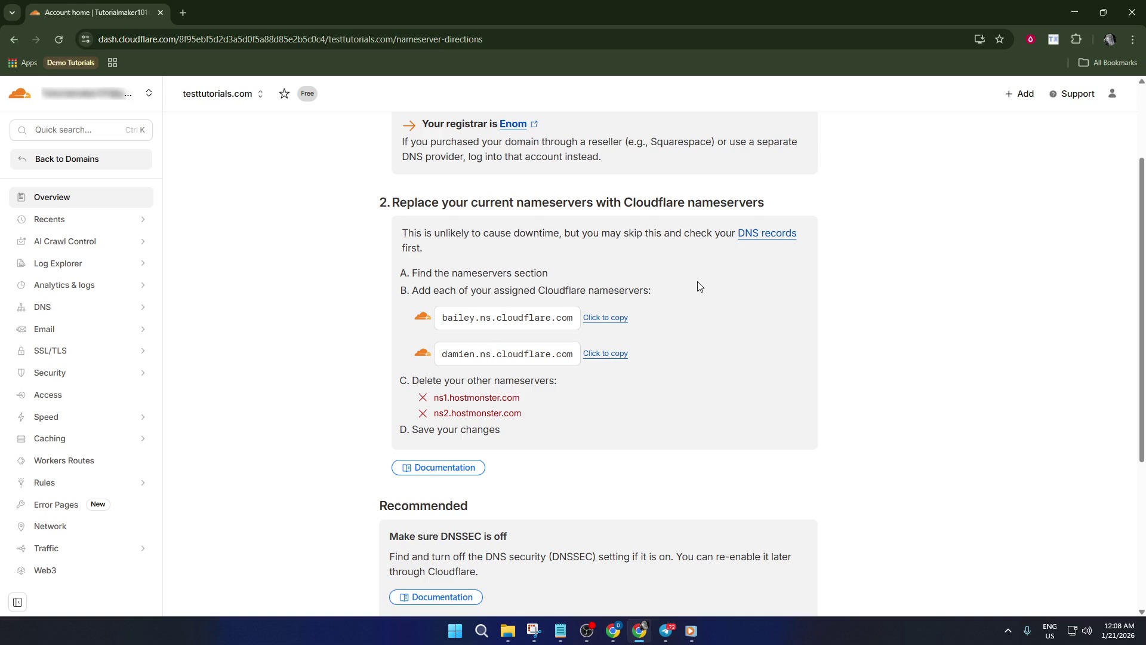
Confirm to Cloudflare that the nameservers for testtutorials.com have been updated
{"action": "scroll", "coordinate": [598, 396], "scroll_direction": "down", "scroll_amount": 4}
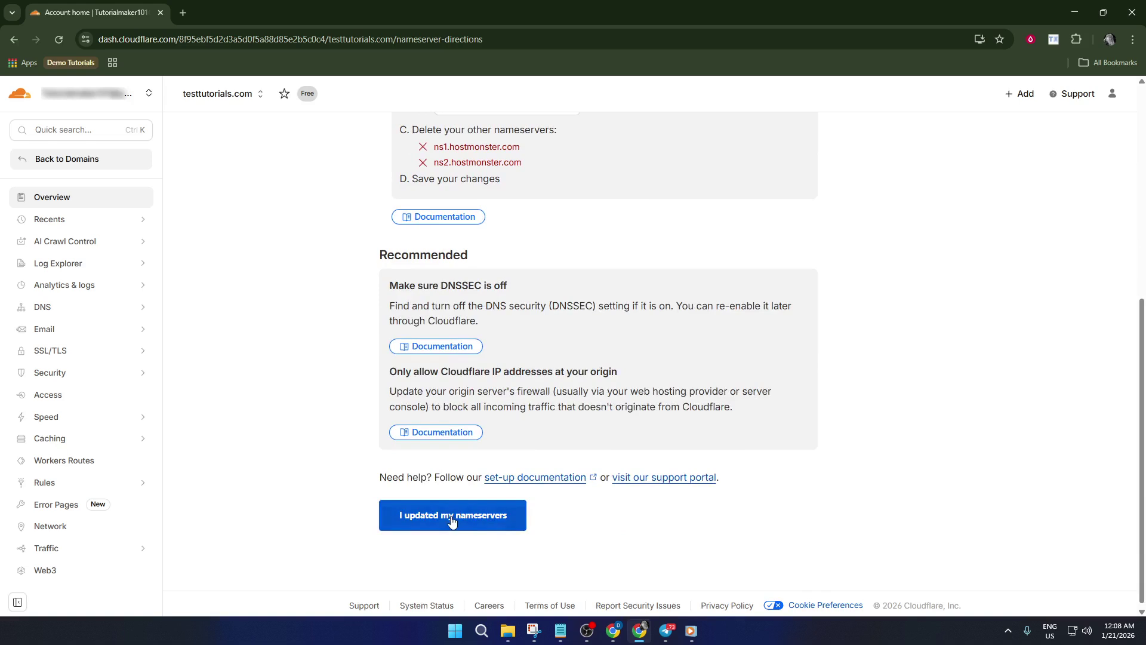
{"action": "left_click", "coordinate": [459, 520]}
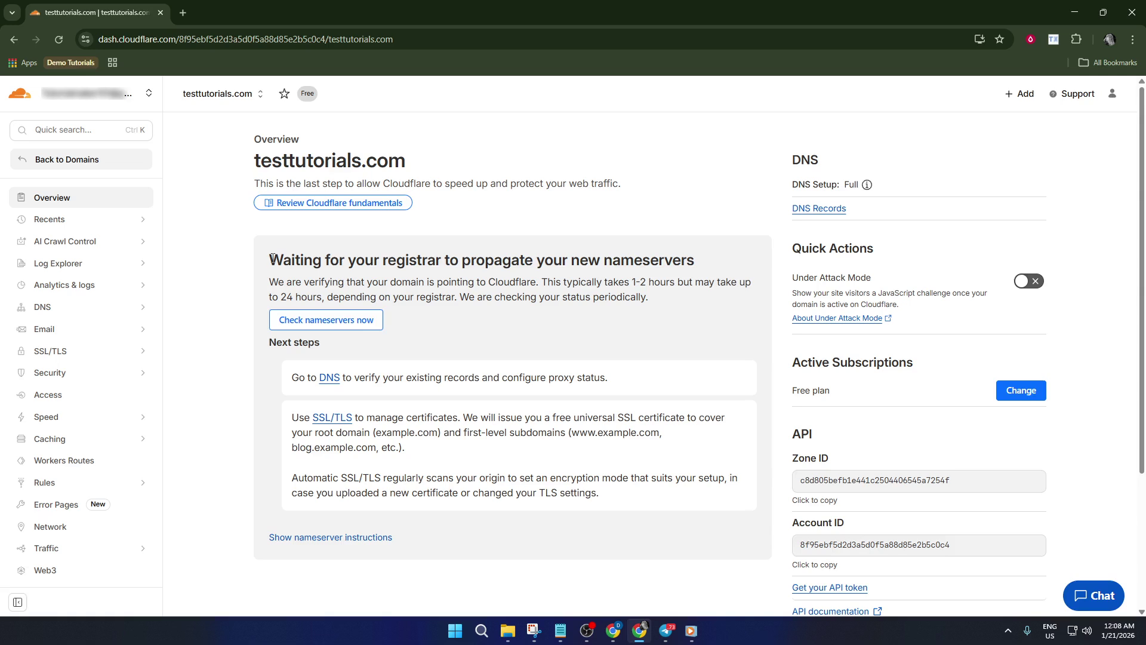
Review the nameserver propagation status and the suggested next steps on the testtutorials.com overview
{"action": "left_click_drag", "start_coordinate": [270, 259], "coordinate": [349, 260]}
{"action": "left_click_drag", "start_coordinate": [471, 260], "coordinate": [672, 261]}
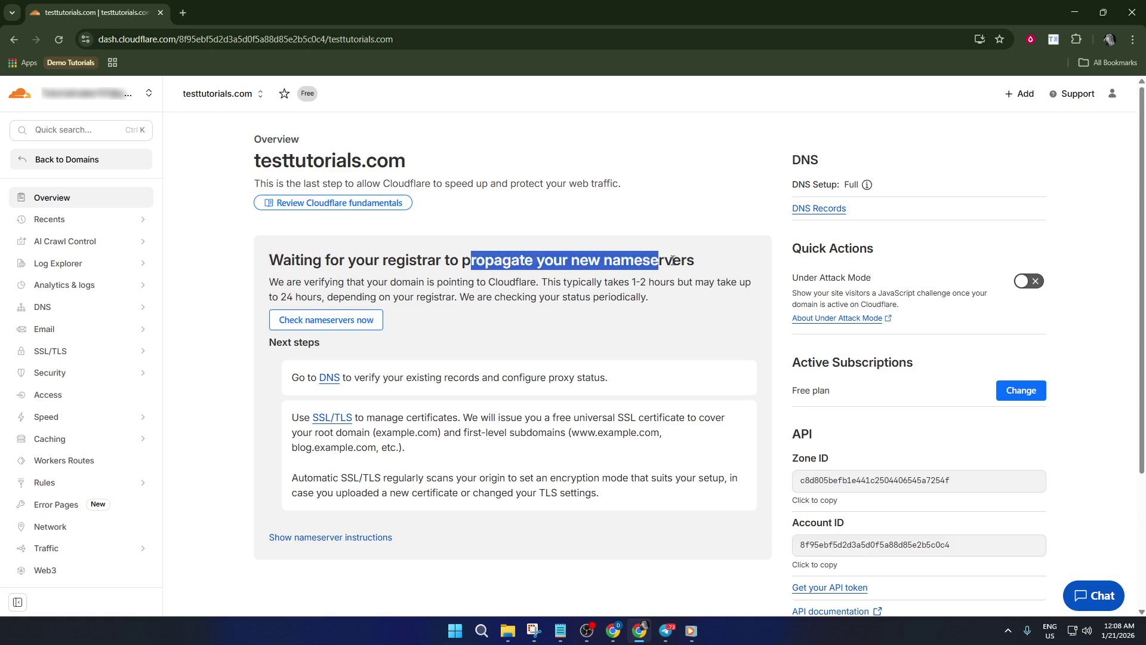
{"action": "left_click", "coordinate": [679, 260]}
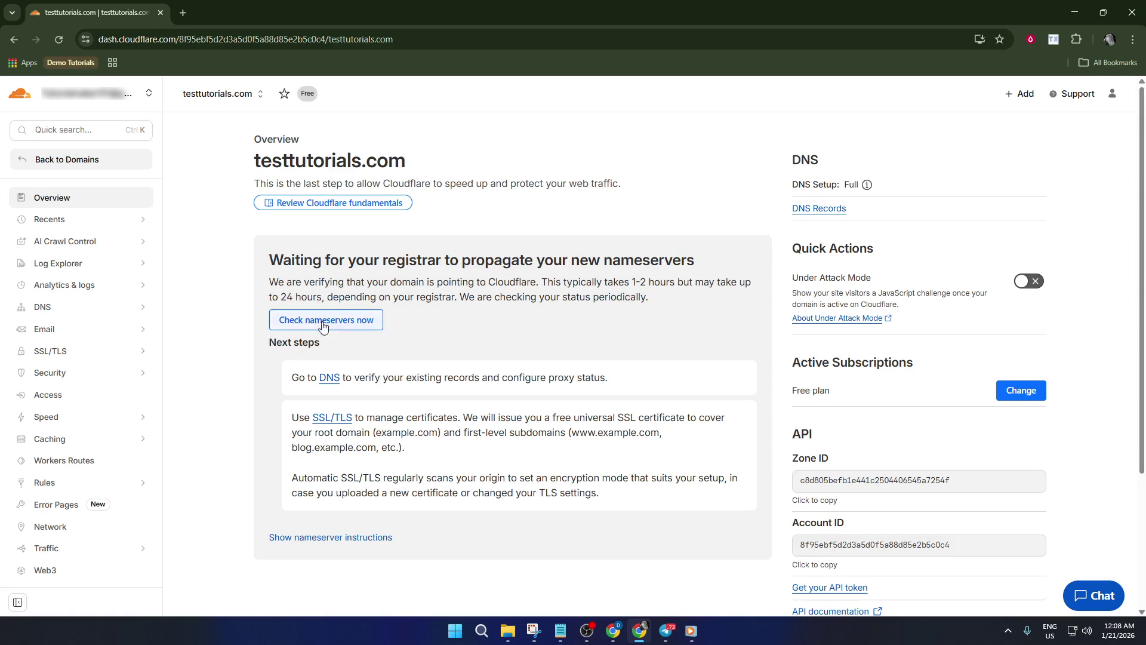
{"action": "scroll", "coordinate": [424, 327], "scroll_direction": "down", "scroll_amount": 1}
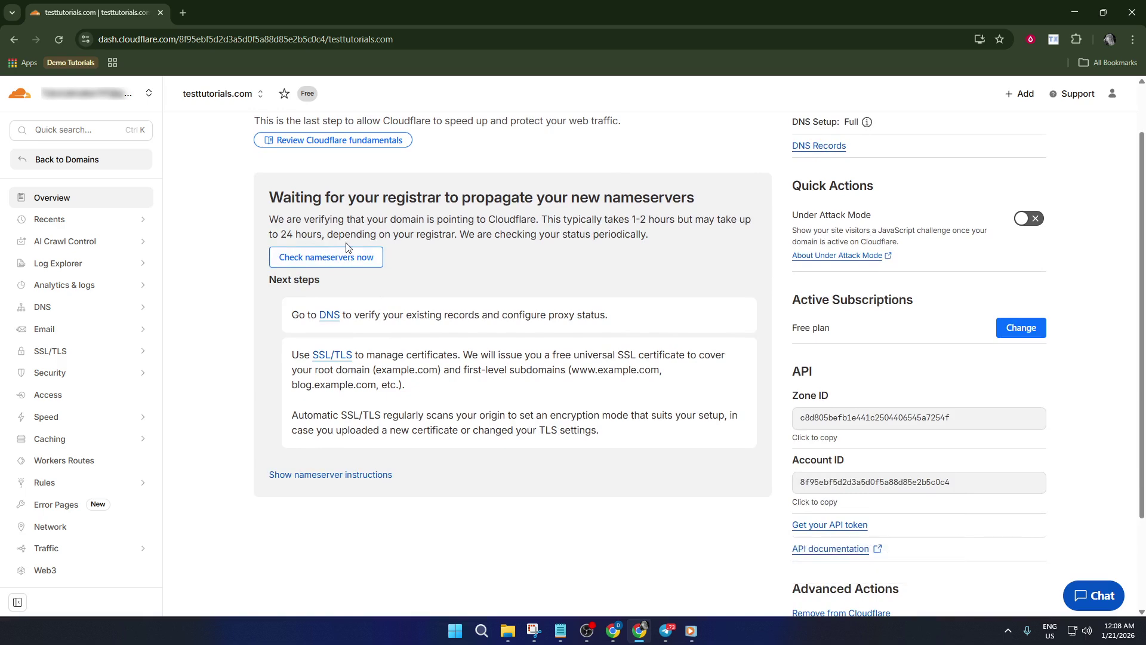
{"action": "scroll", "coordinate": [398, 338], "scroll_direction": "up", "scroll_amount": 1}
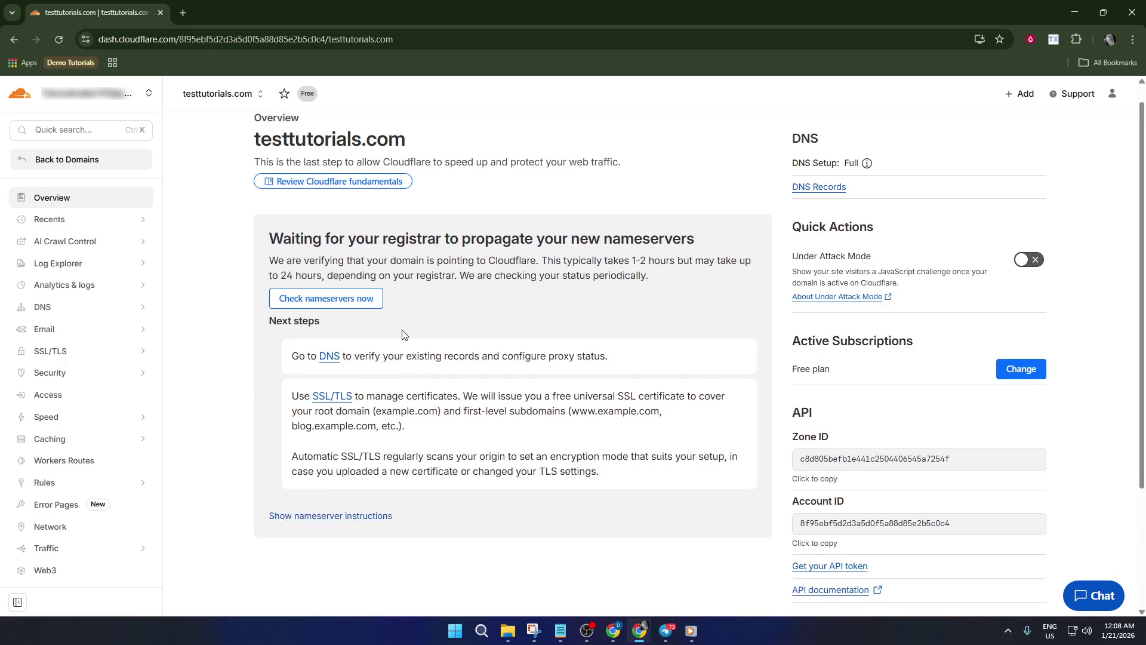